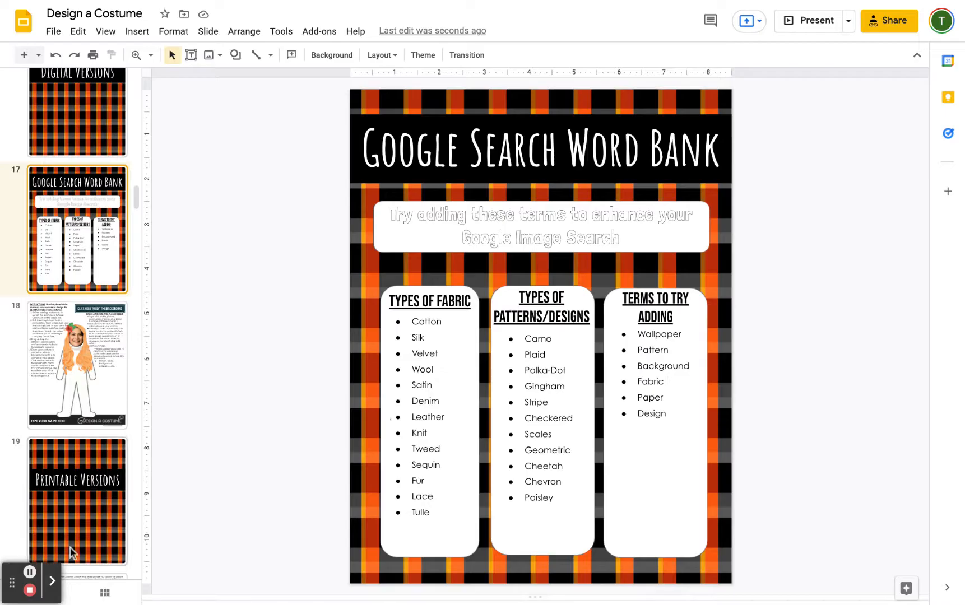
Place the small trapezoid plaid placeholder over the figure's feet and the tall rectangular one over its legs to form a mermaid tail.
{"action": "left_click", "coordinate": [31, 573]}
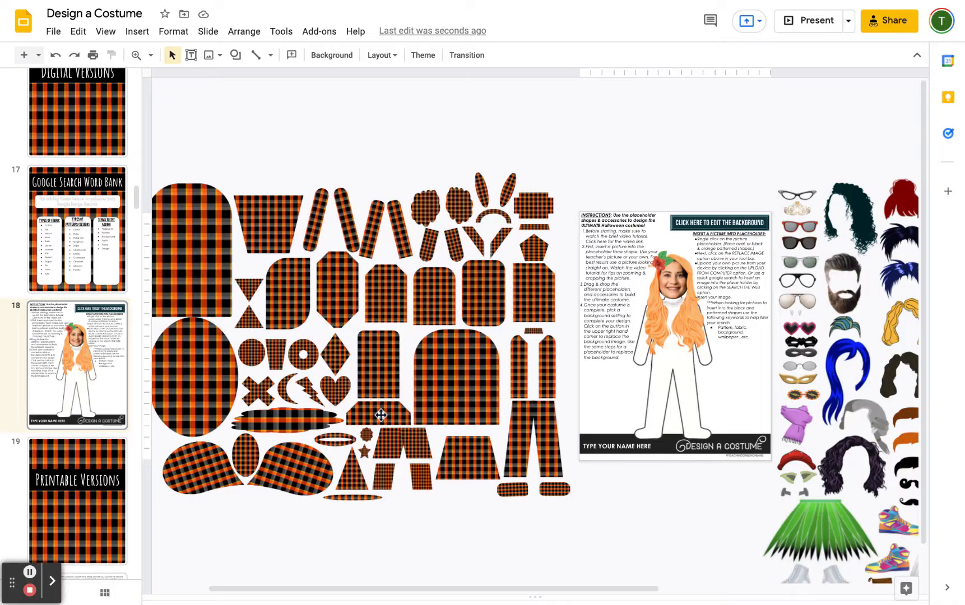
{"action": "left_click", "coordinate": [380, 415]}
{"action": "left_click_drag", "start_coordinate": [381, 415], "coordinate": [677, 428]}
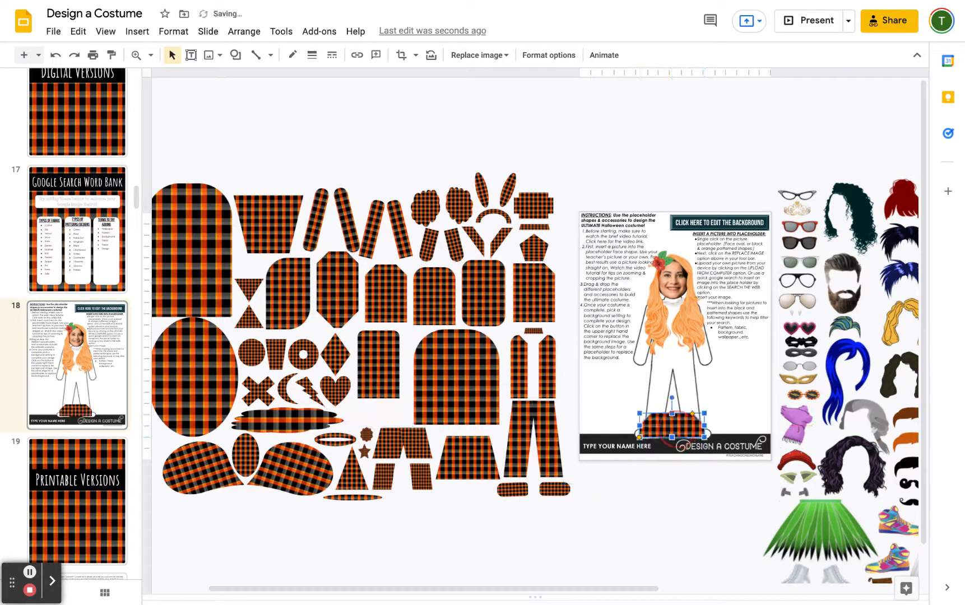
{"action": "left_click", "coordinate": [369, 339]}
{"action": "left_click_drag", "start_coordinate": [374, 347], "coordinate": [668, 371]}
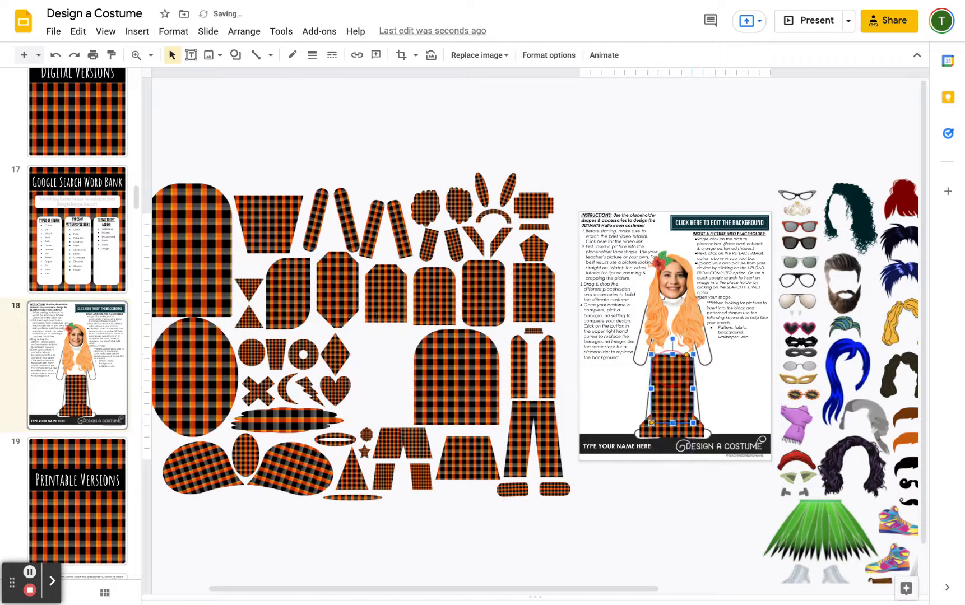
Delete the figure's leg outline behind the plaid tail shapes.
{"action": "left_click", "coordinate": [710, 415]}
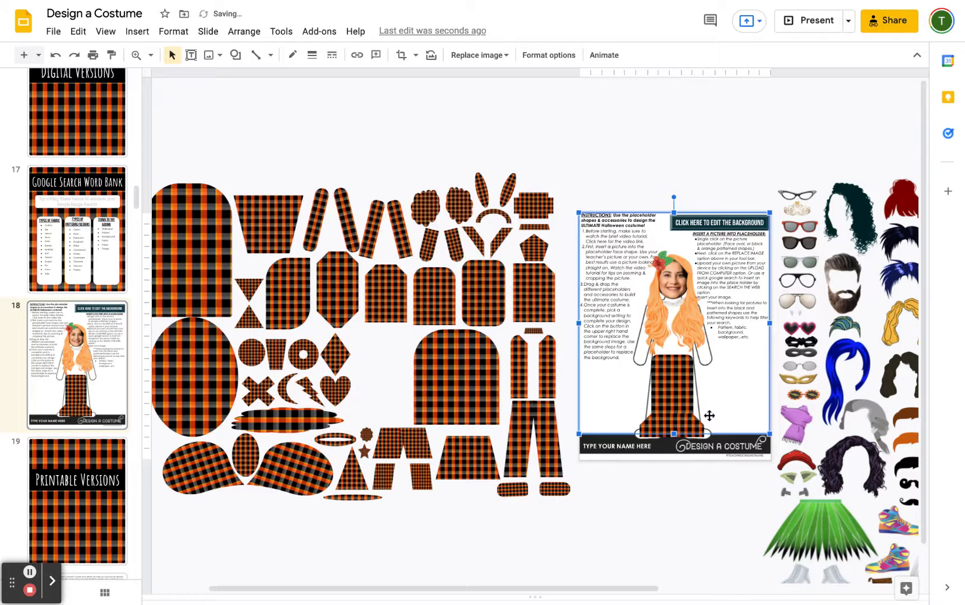
{"action": "left_click", "coordinate": [711, 434]}
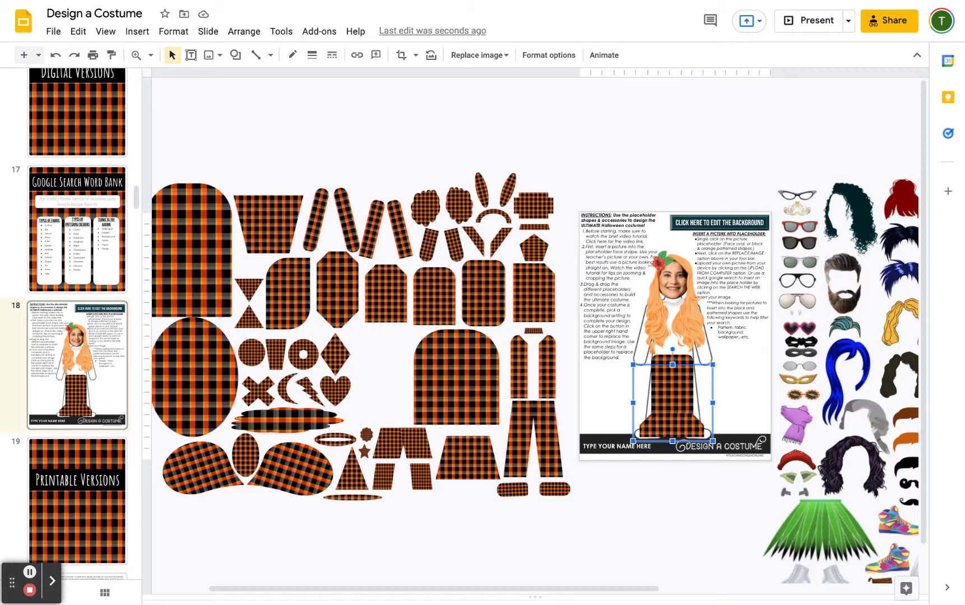
{"action": "key", "text": "BackSpace"}
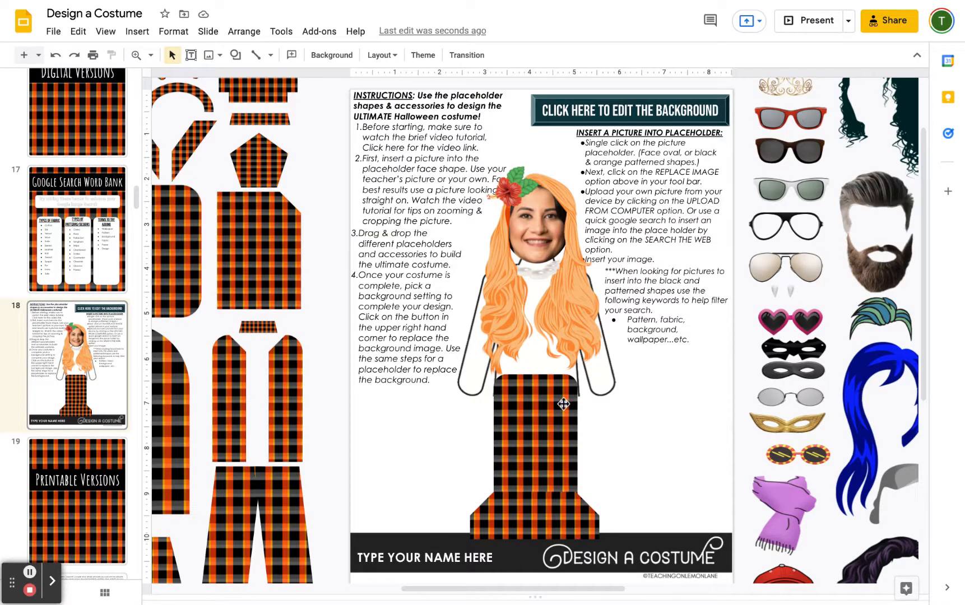
Replace the tall tail placeholder's image with the sparkly purple scales from a web search for "mermaid scales pattern".
{"action": "left_click", "coordinate": [537, 416]}
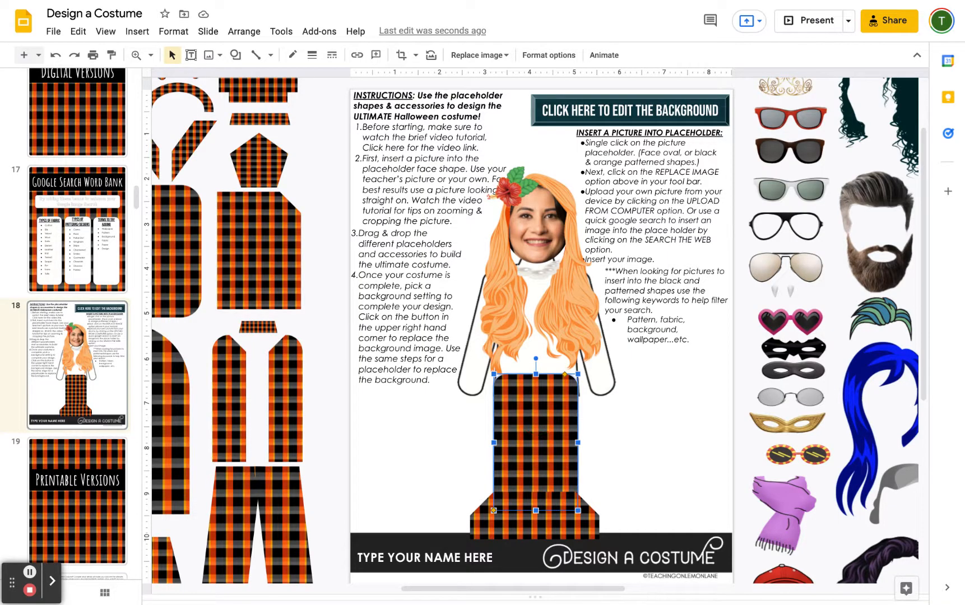
{"action": "left_click", "coordinate": [480, 56]}
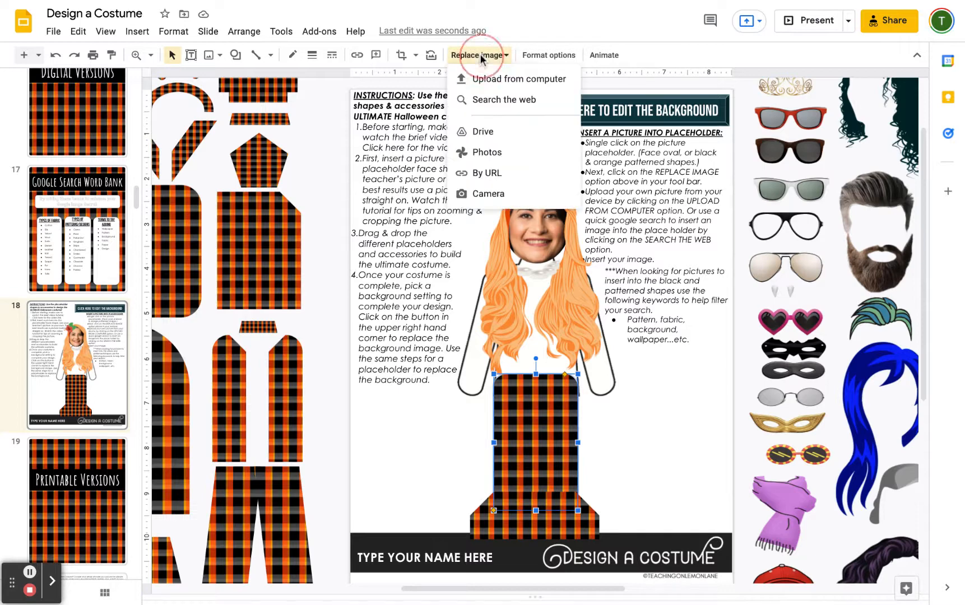
{"action": "left_click", "coordinate": [494, 100]}
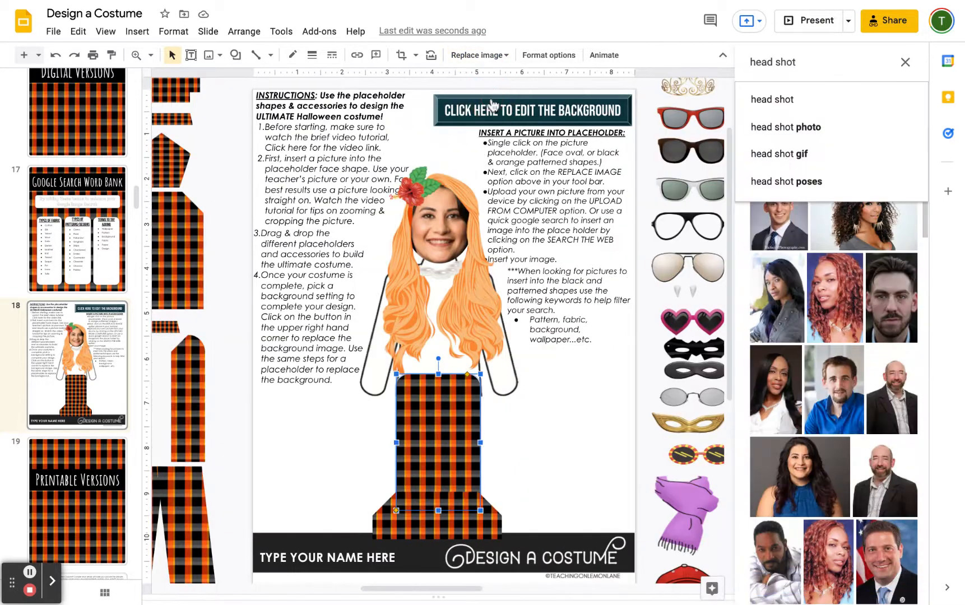
{"action": "double_click", "coordinate": [797, 62]}
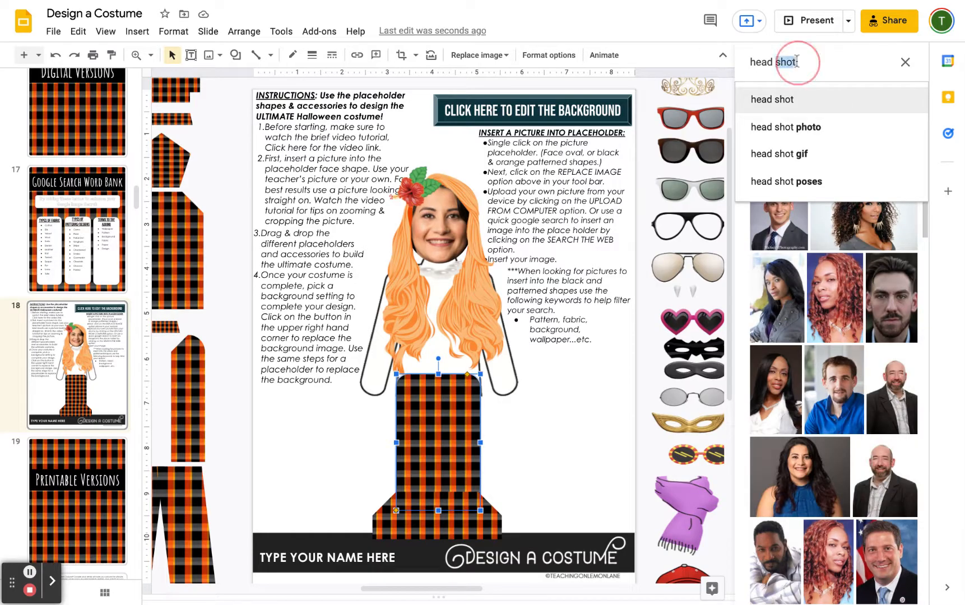
{"action": "triple_click", "coordinate": [797, 61]}
{"action": "double_click", "coordinate": [797, 62]}
{"action": "triple_click", "coordinate": [797, 62]}
{"action": "type", "text": "mer"}
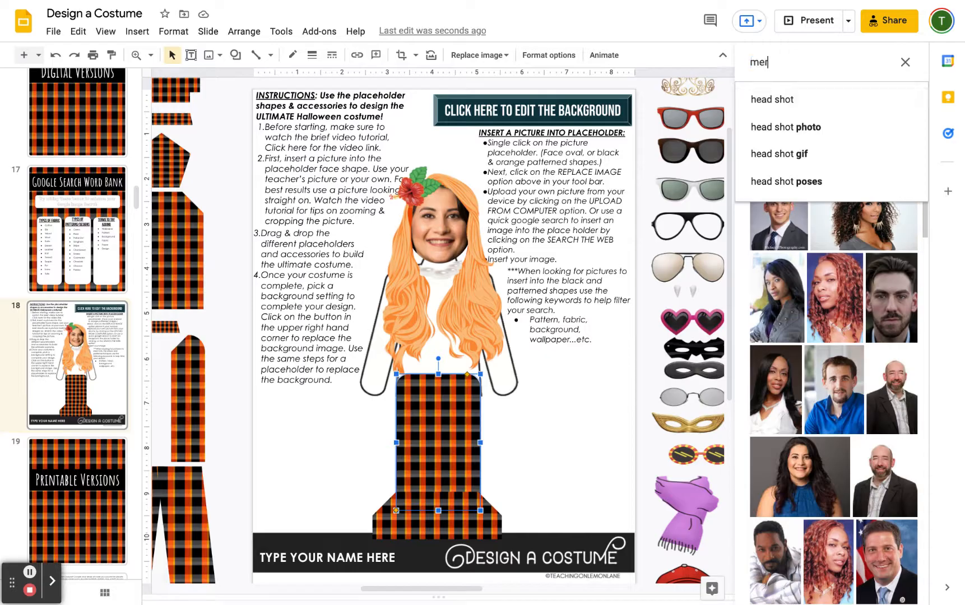
{"action": "type", "text": "maid sc"}
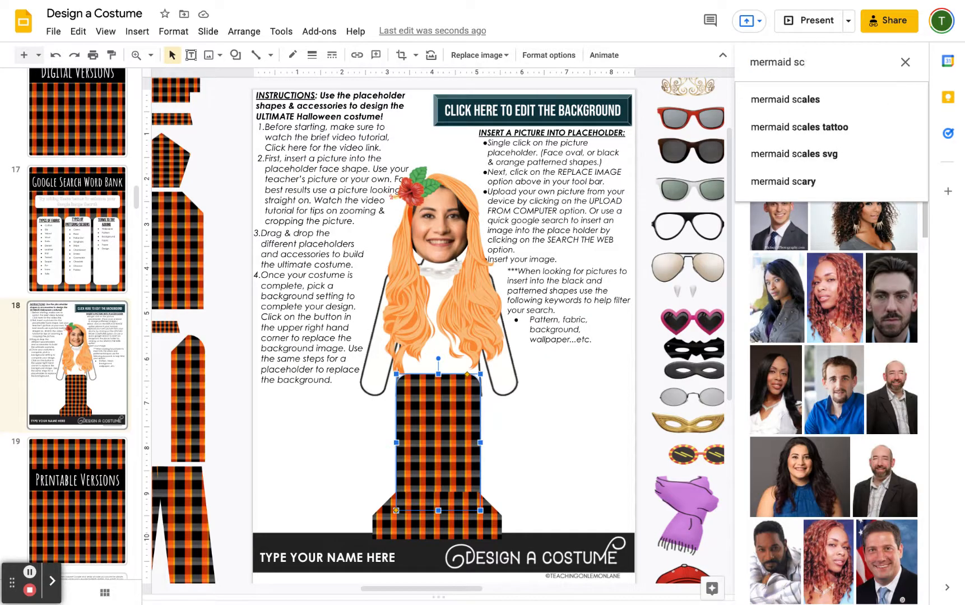
{"action": "type", "text": "ales pattern"}
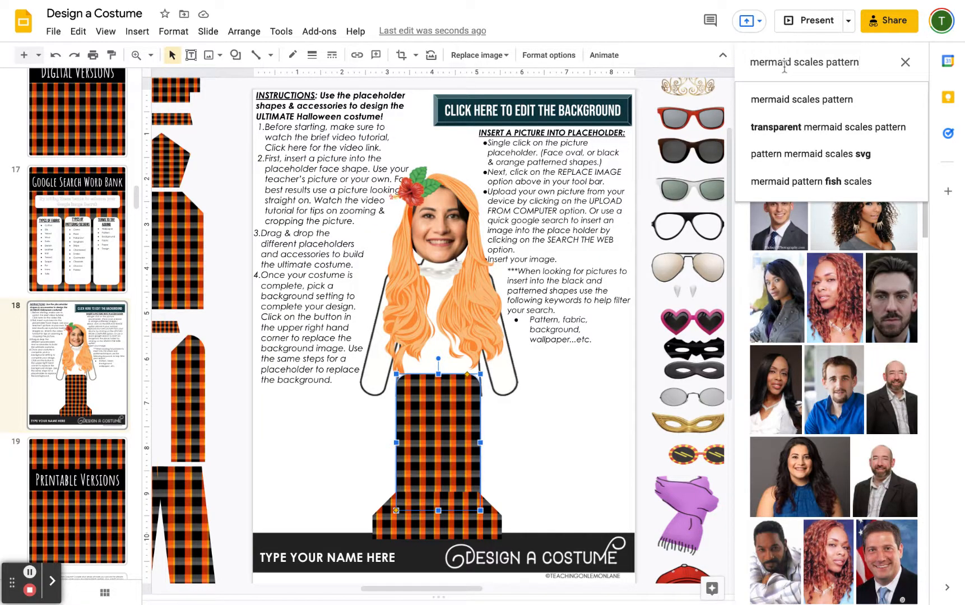
{"action": "key", "text": "Return"}
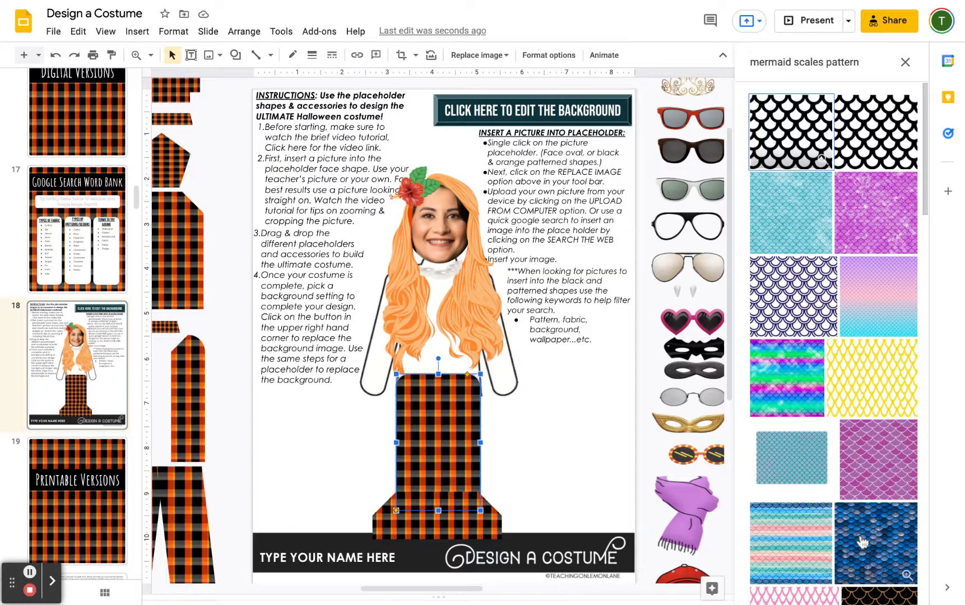
{"action": "left_click", "coordinate": [885, 228]}
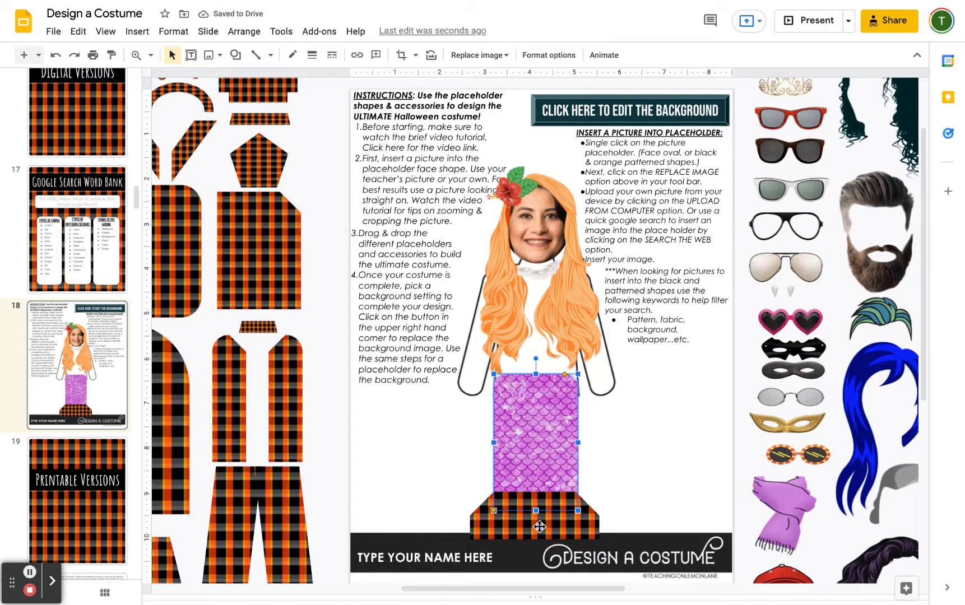
Fill the trapezoid tail fin placeholder with the same purple mermaid scales image from the web search.
{"action": "left_click", "coordinate": [540, 527]}
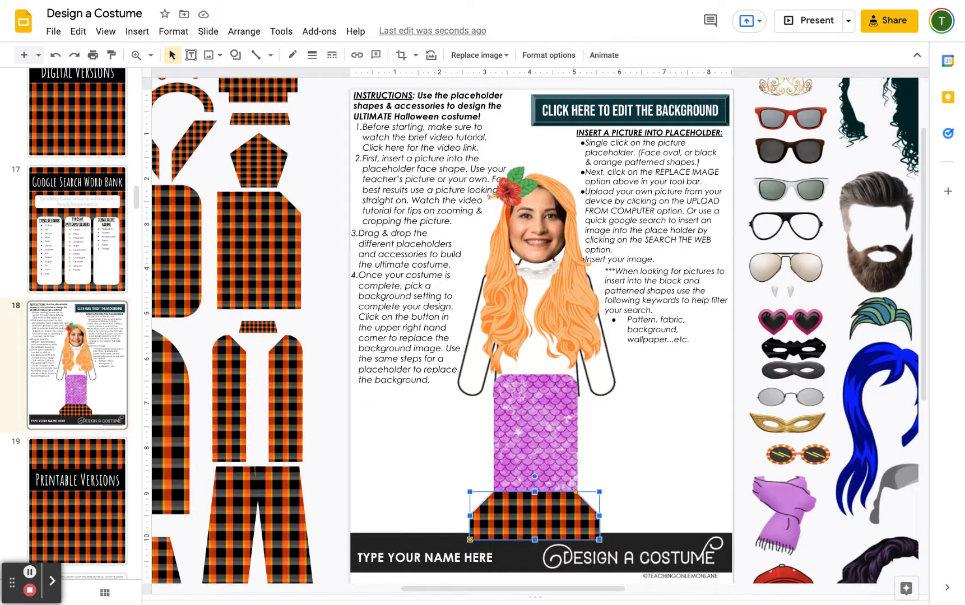
{"action": "left_click", "coordinate": [480, 55]}
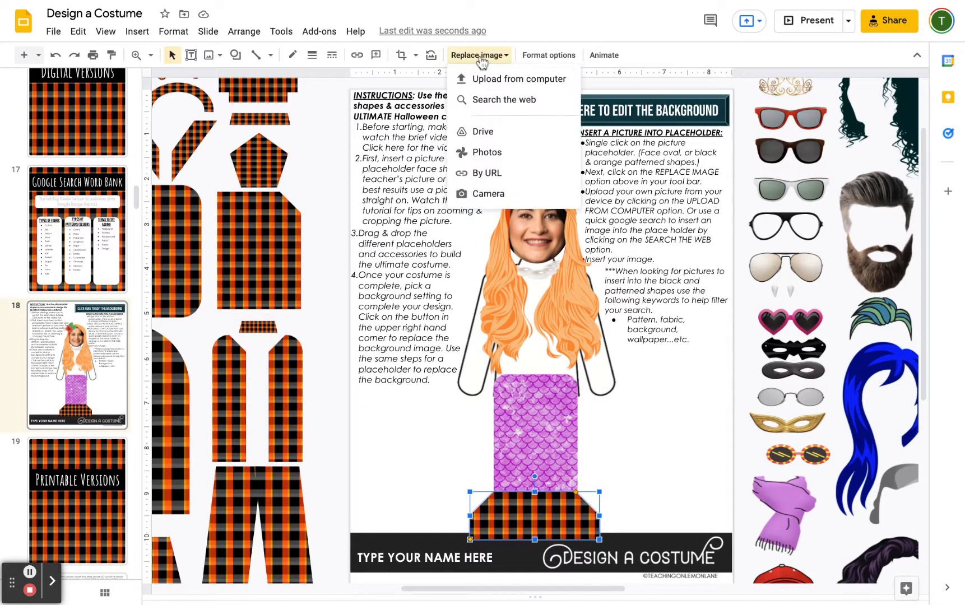
{"action": "left_click", "coordinate": [489, 100]}
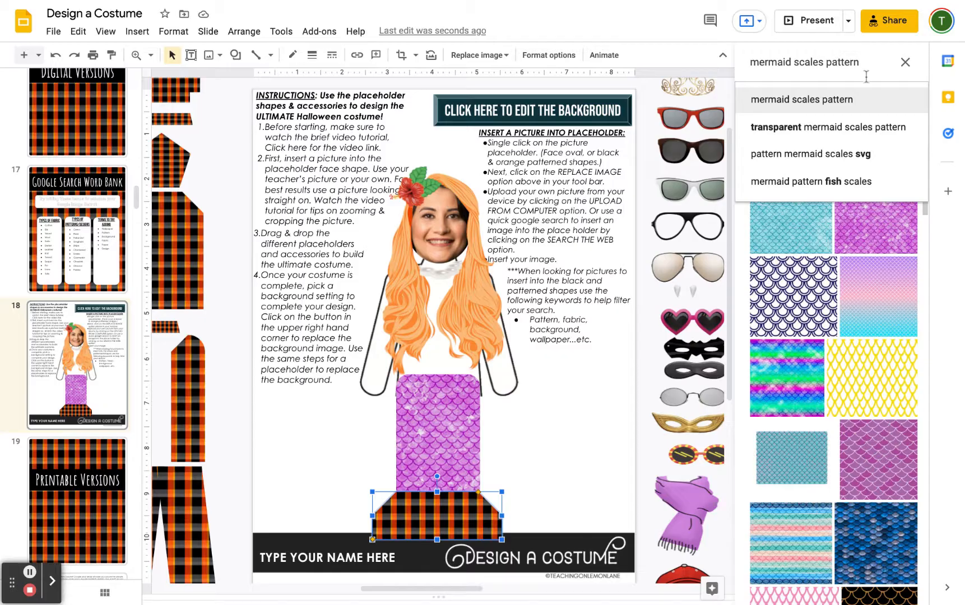
{"action": "left_click", "coordinate": [876, 223]}
{"action": "left_click", "coordinate": [876, 223]}
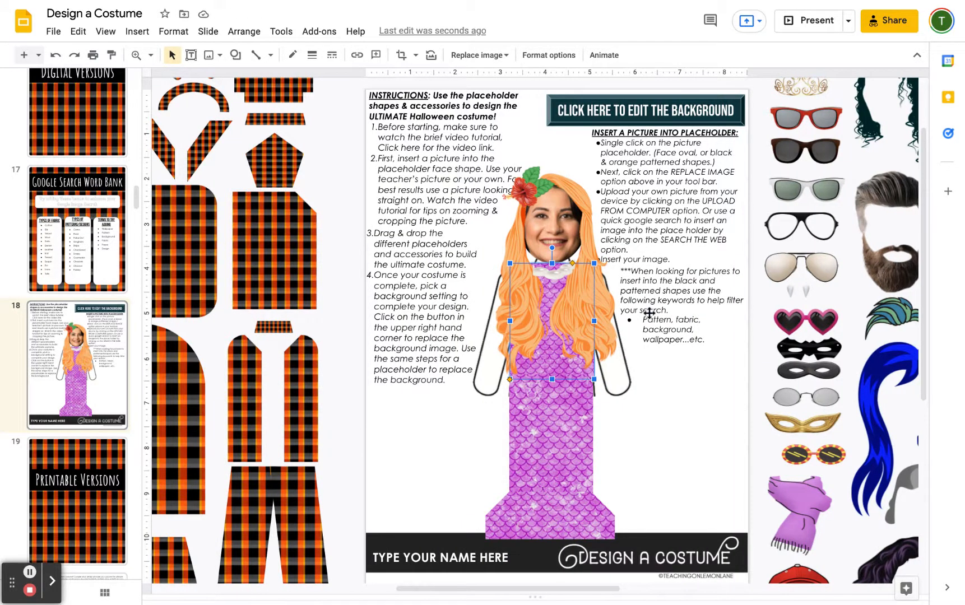
Replace the slide's instruction background image with the coral reef picture from a web search for "under sea background".
{"action": "left_click", "coordinate": [656, 113]}
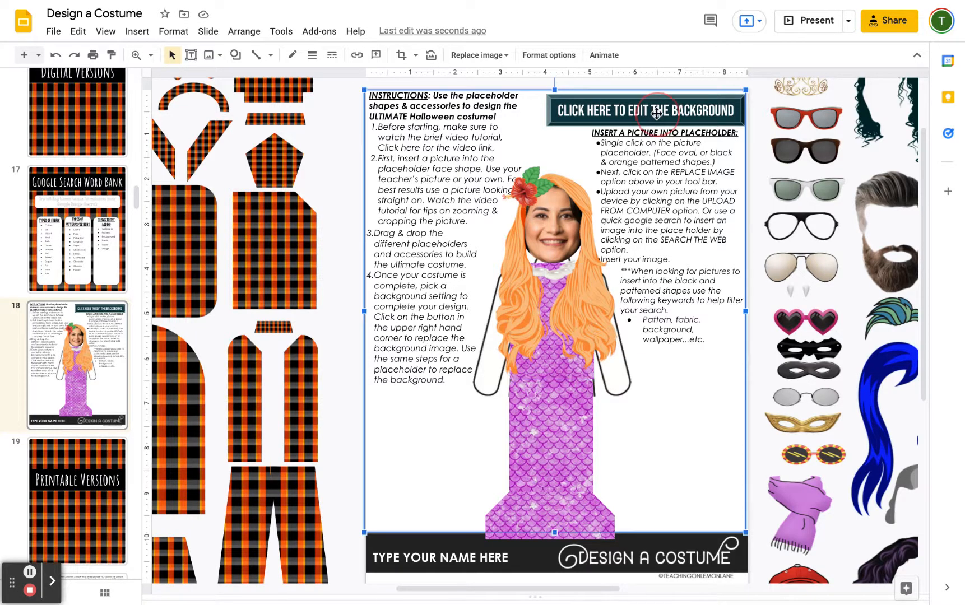
{"action": "left_click", "coordinate": [485, 59]}
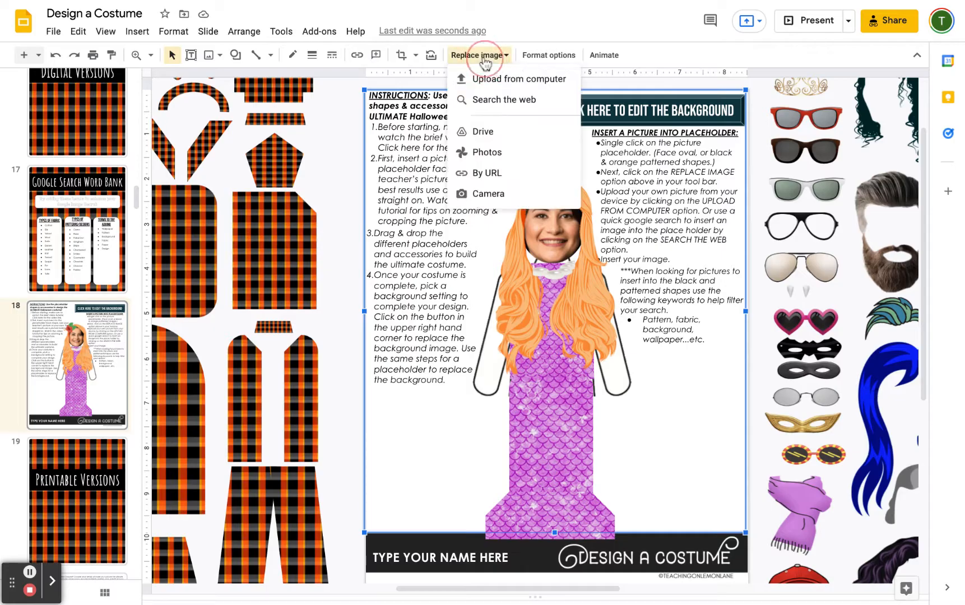
{"action": "left_click", "coordinate": [497, 101]}
{"action": "double_click", "coordinate": [837, 62]}
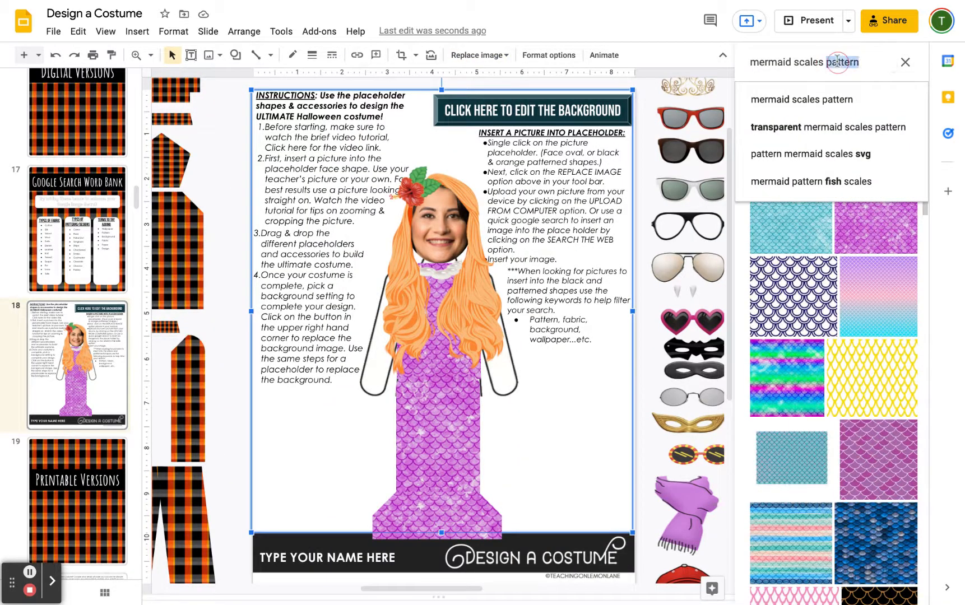
{"action": "left_click", "coordinate": [837, 62]}
{"action": "type", "text": "under sea"}
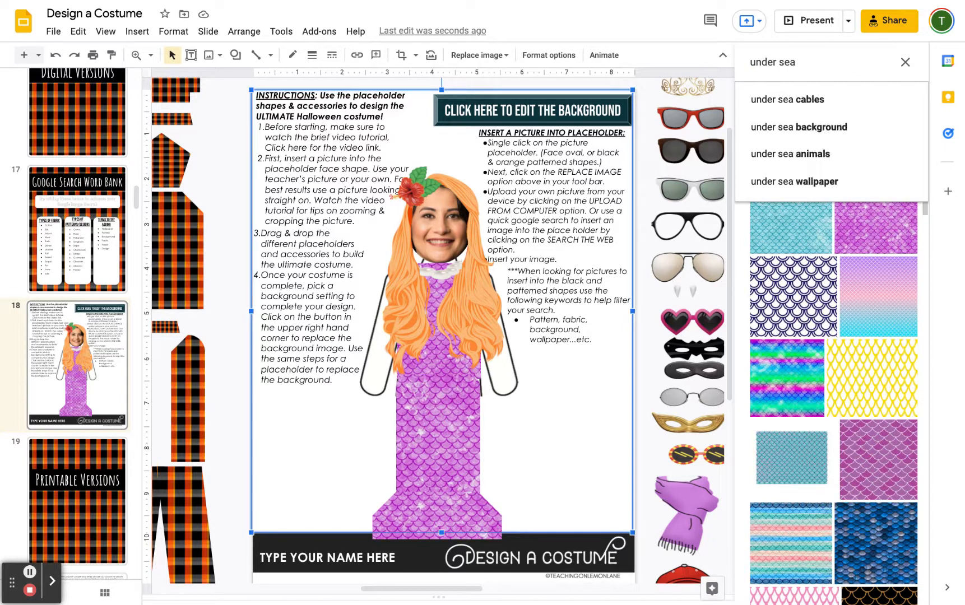
{"action": "type", "text": " backgroun"}
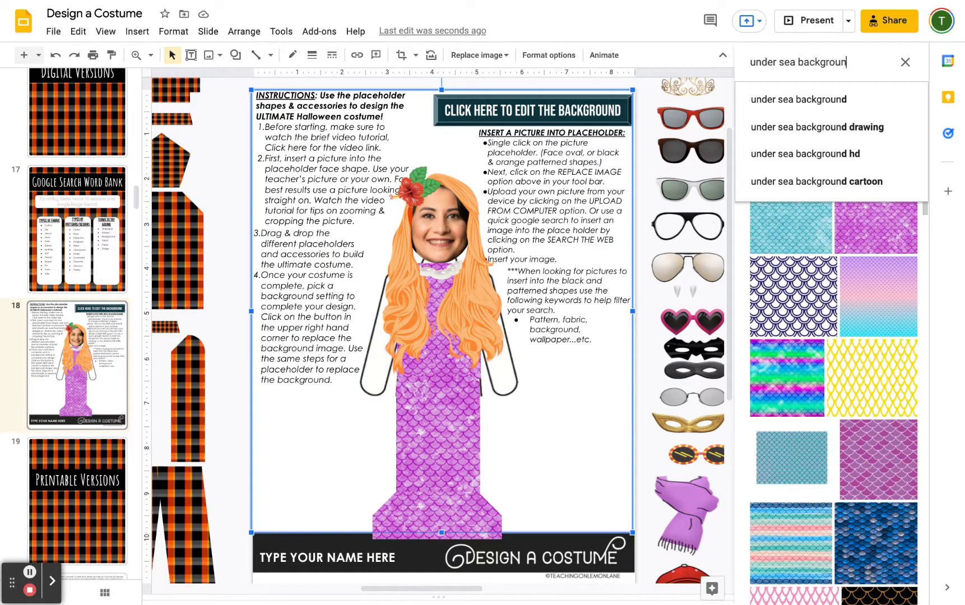
{"action": "left_click", "coordinate": [843, 102]}
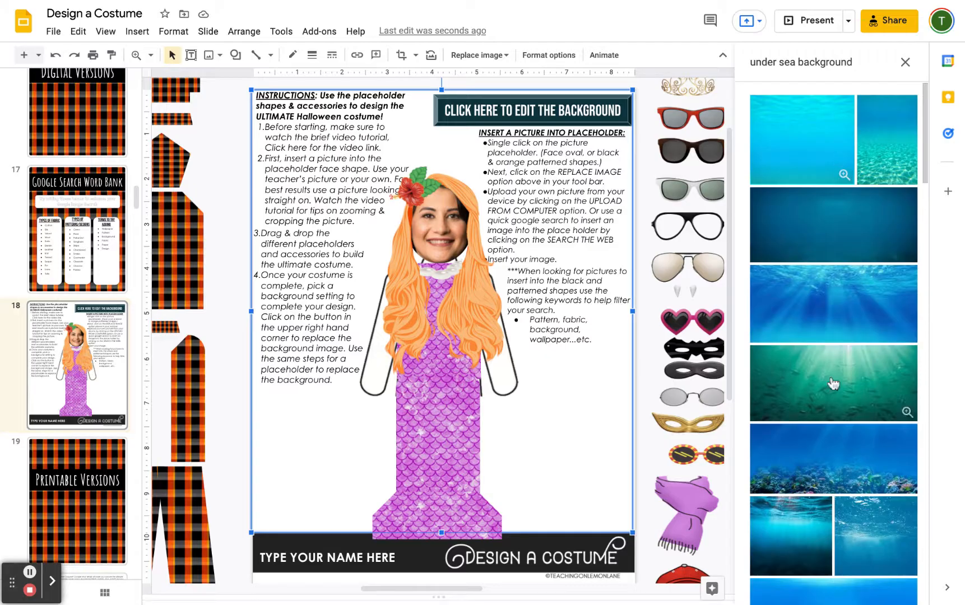
{"action": "left_click", "coordinate": [837, 468]}
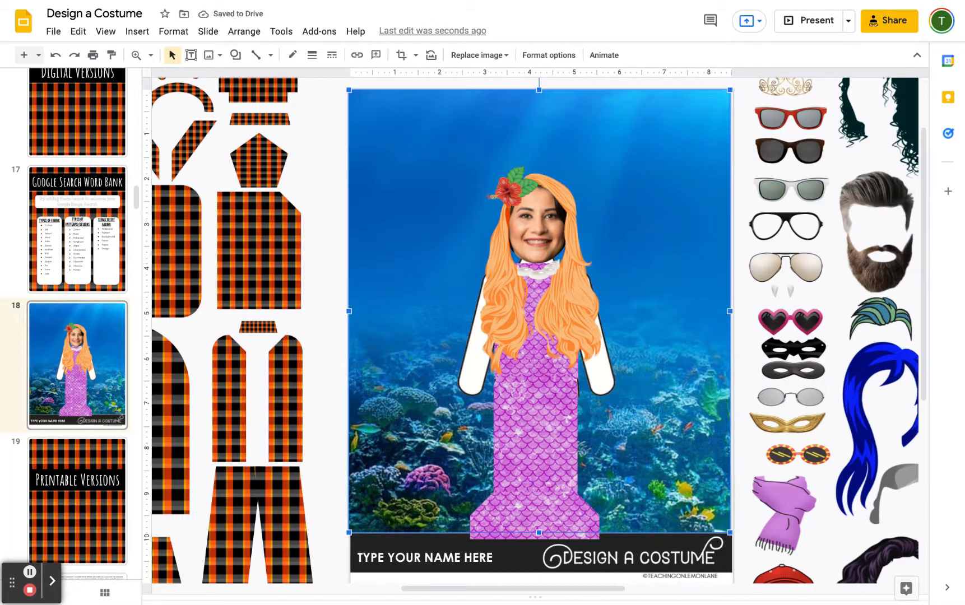
{"action": "left_click", "coordinate": [330, 130]}
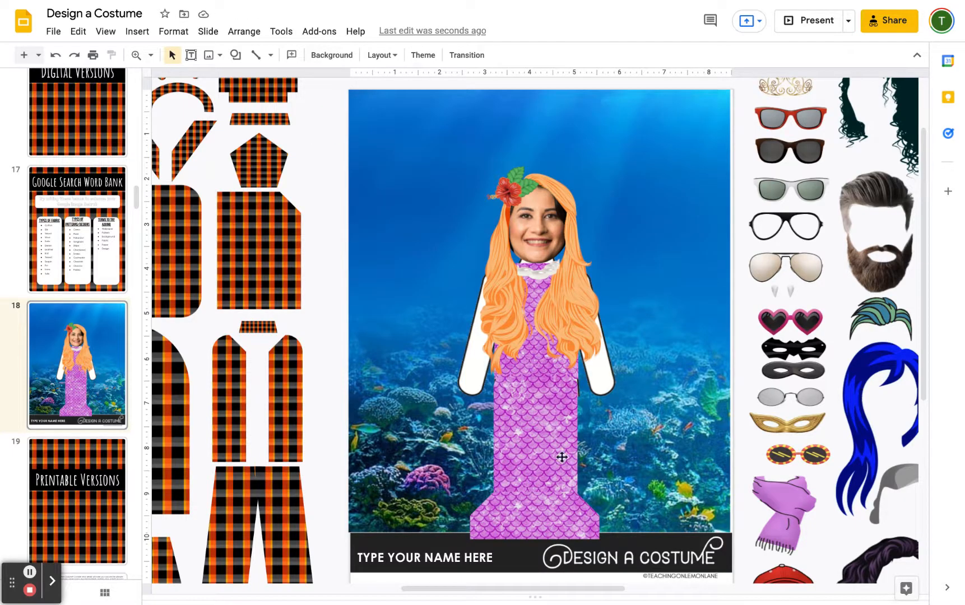
{"action": "left_click", "coordinate": [340, 56]}
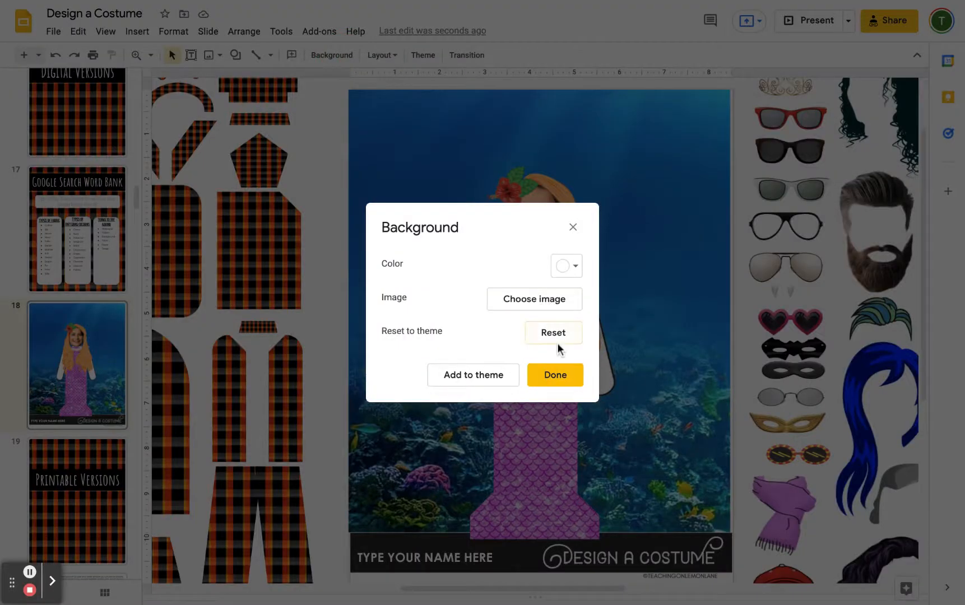
{"action": "left_click", "coordinate": [573, 227]}
Replace the underwater background image with a plain white one from a web search for "white background".
{"action": "left_click", "coordinate": [463, 147]}
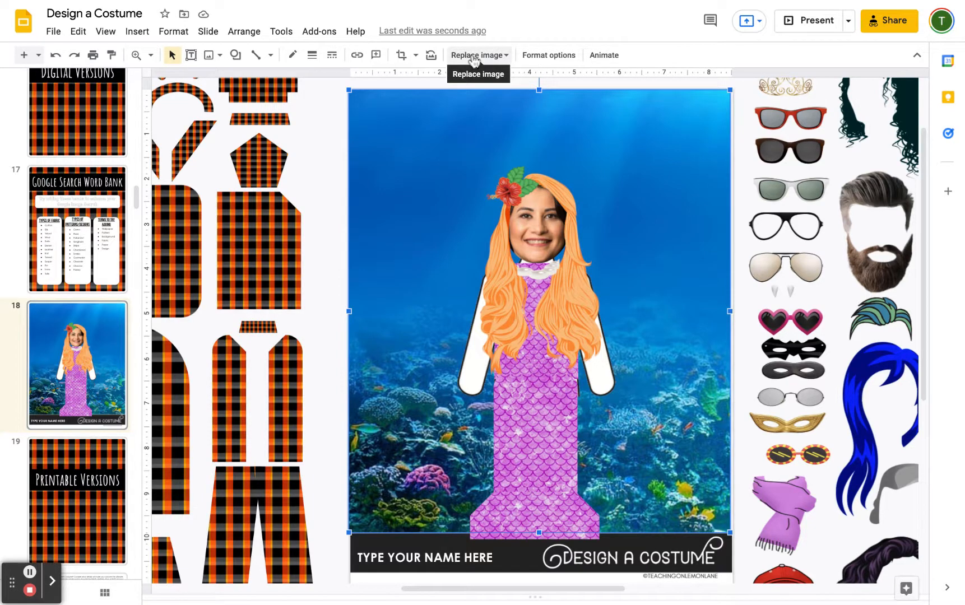
{"action": "left_click", "coordinate": [31, 573]}
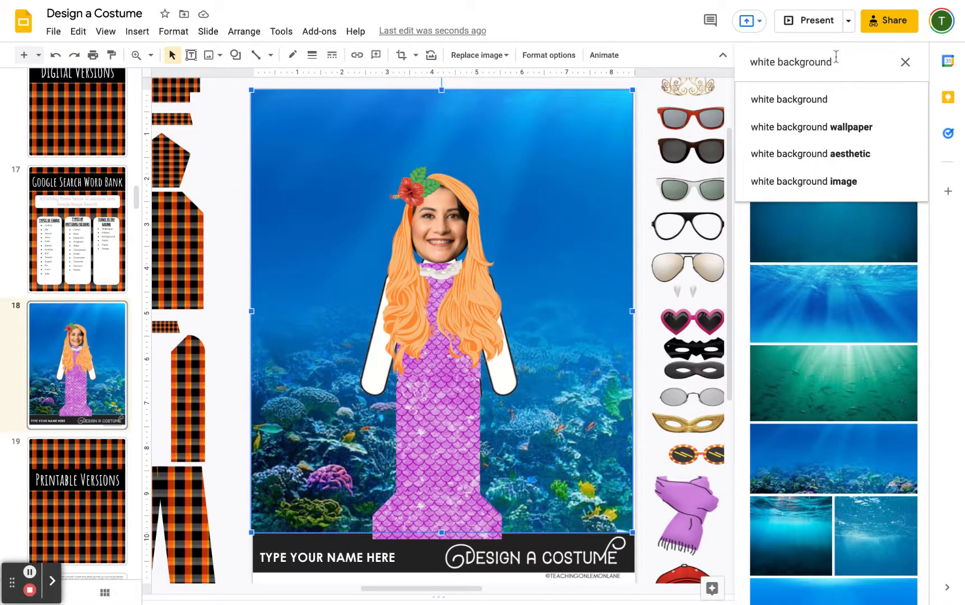
{"action": "key", "text": "Return"}
{"action": "left_click", "coordinate": [788, 132]}
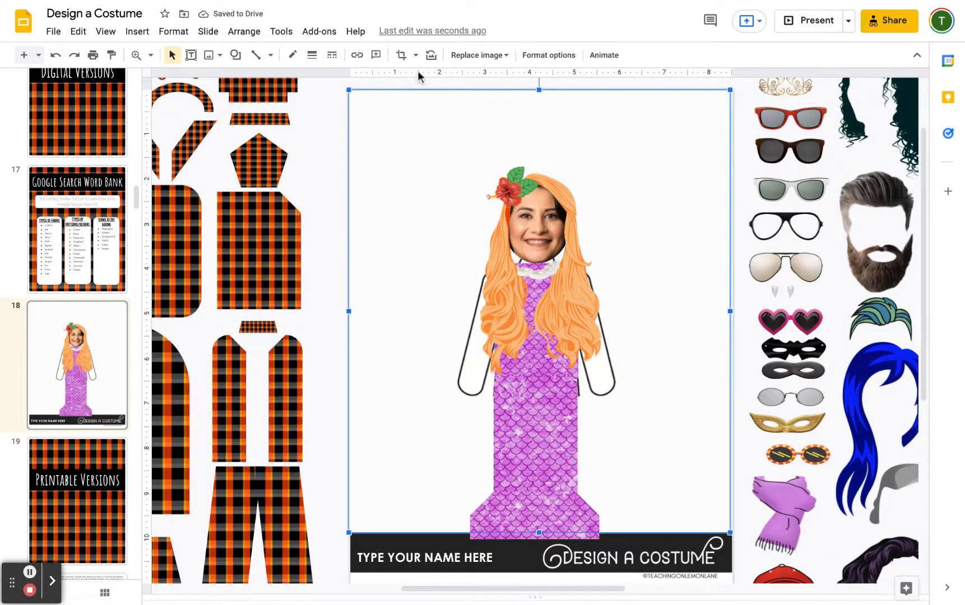
{"action": "left_click", "coordinate": [323, 146]}
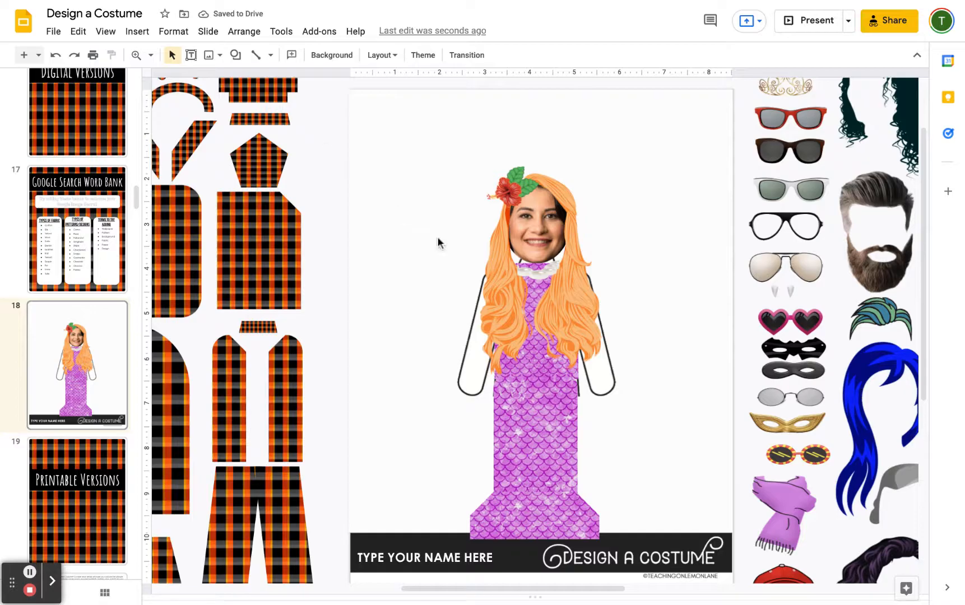